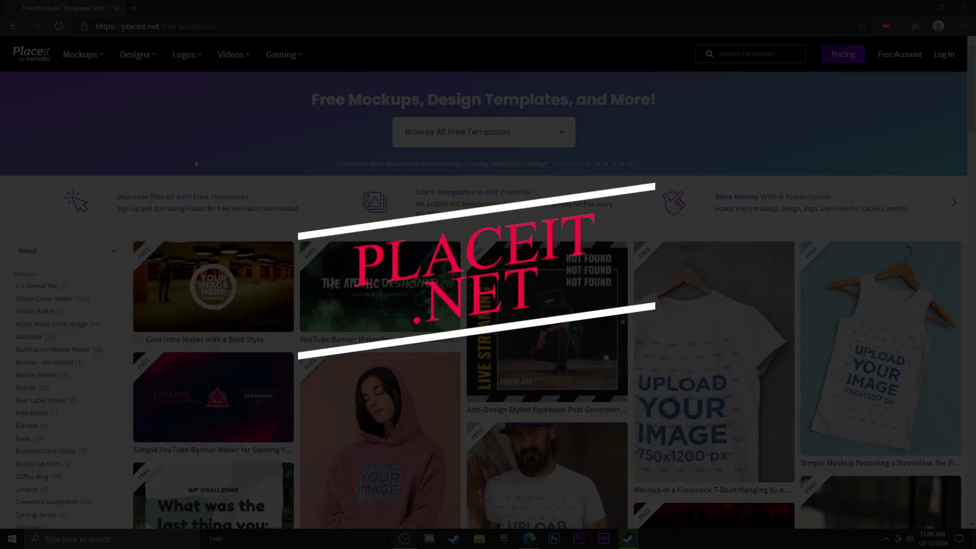
# Go to the Placeit home page from the browser address bar.
pyautogui.scroll(-7, 566, 394)
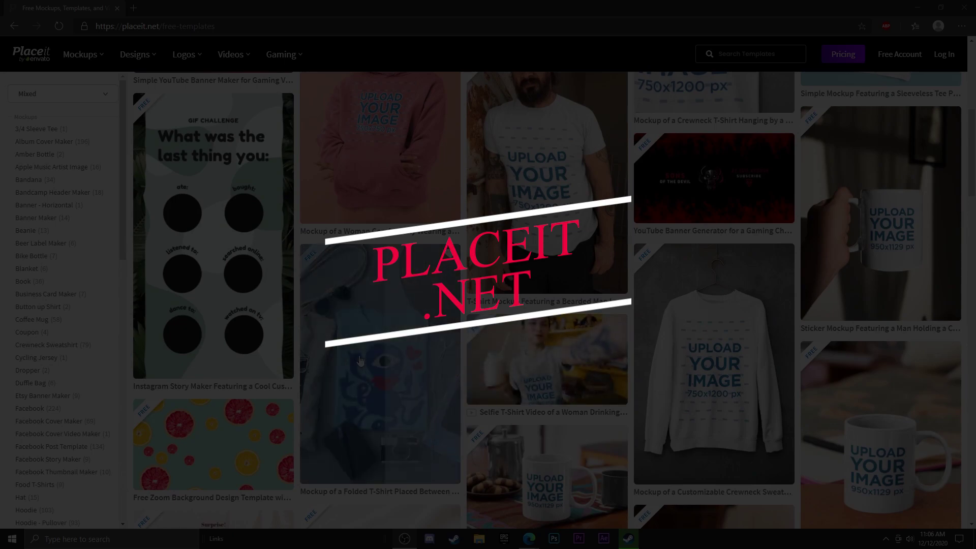
pyautogui.scroll(4, 709, 321)
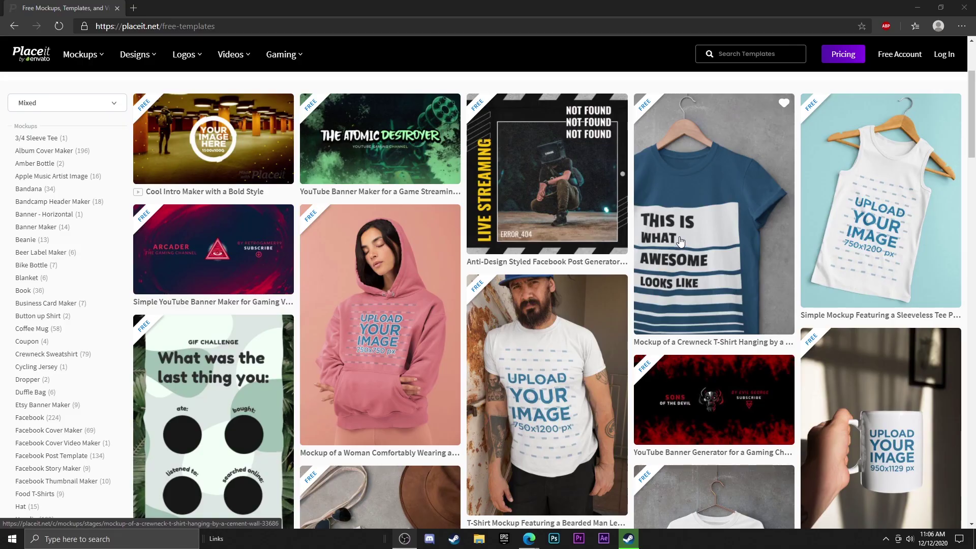
pyautogui.click(145, 27)
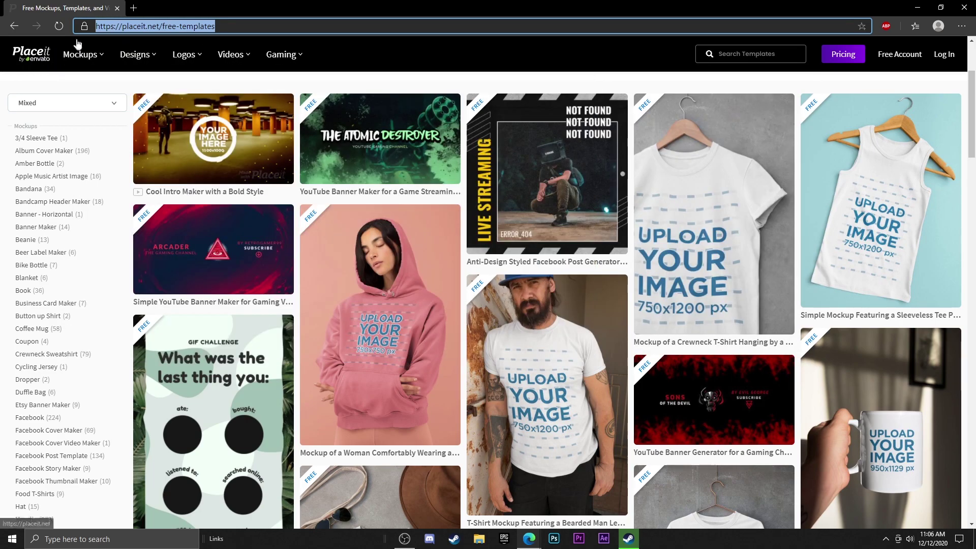
pyautogui.scroll(3, 45, 68)
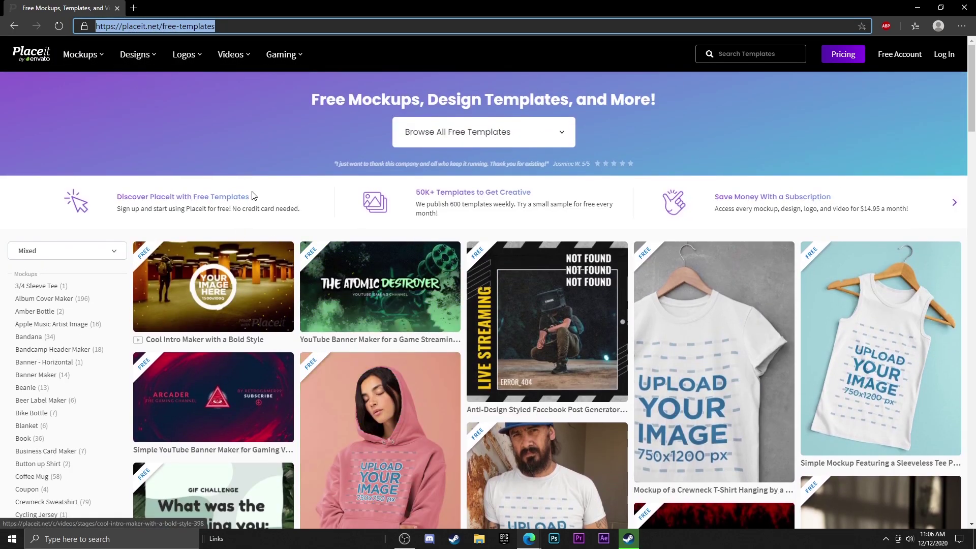
pyautogui.click(45, 68)
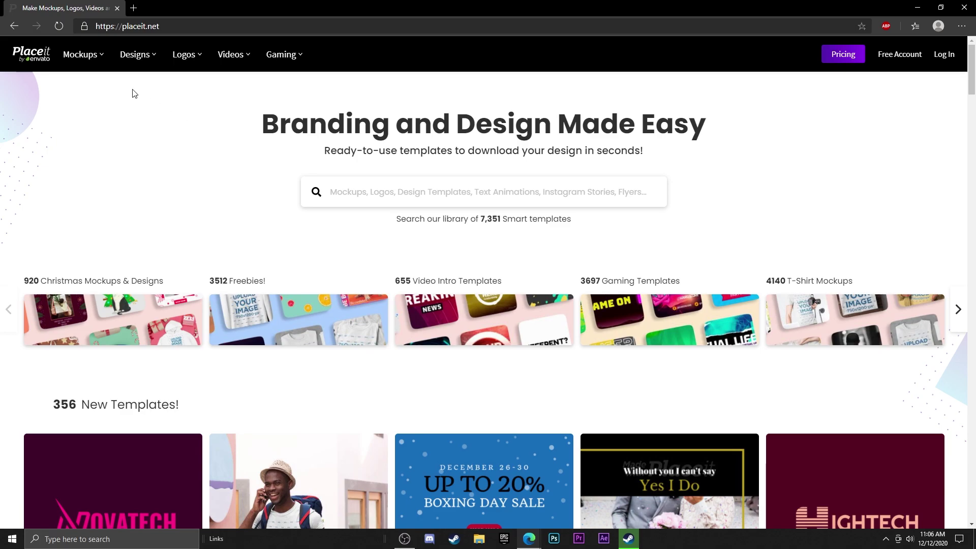
# Open the free templates gallery and scroll through the mockups.
pyautogui.moveTo(148, 56)
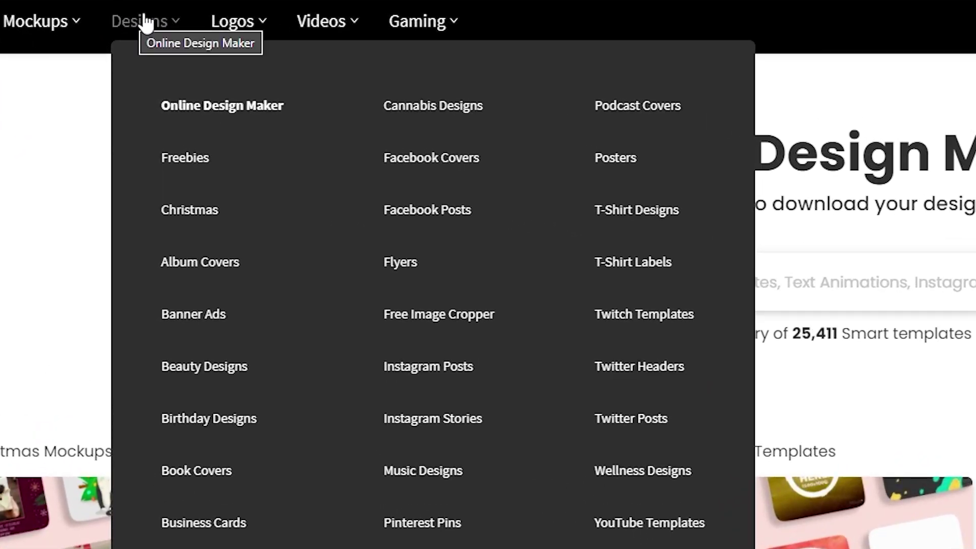
pyautogui.click(181, 157)
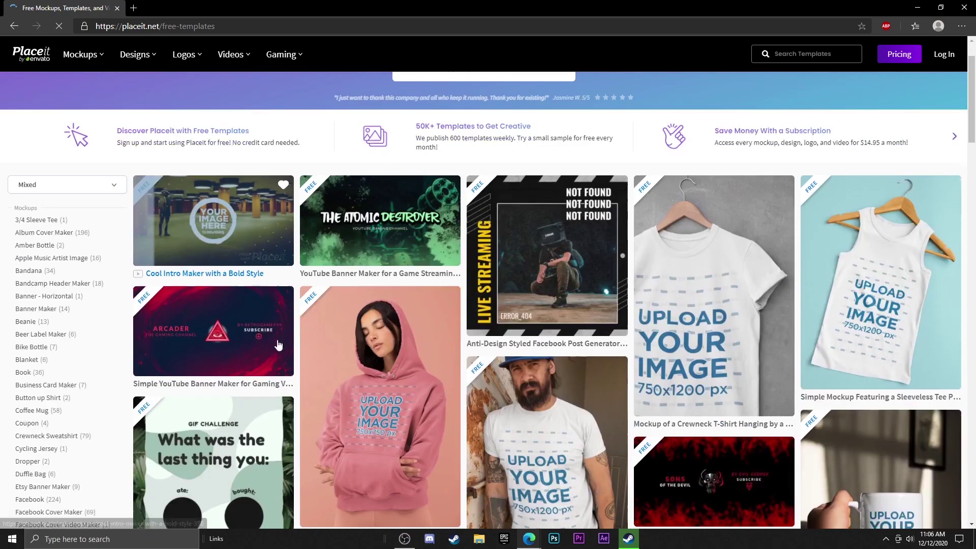
pyautogui.scroll(-3, 582, 224)
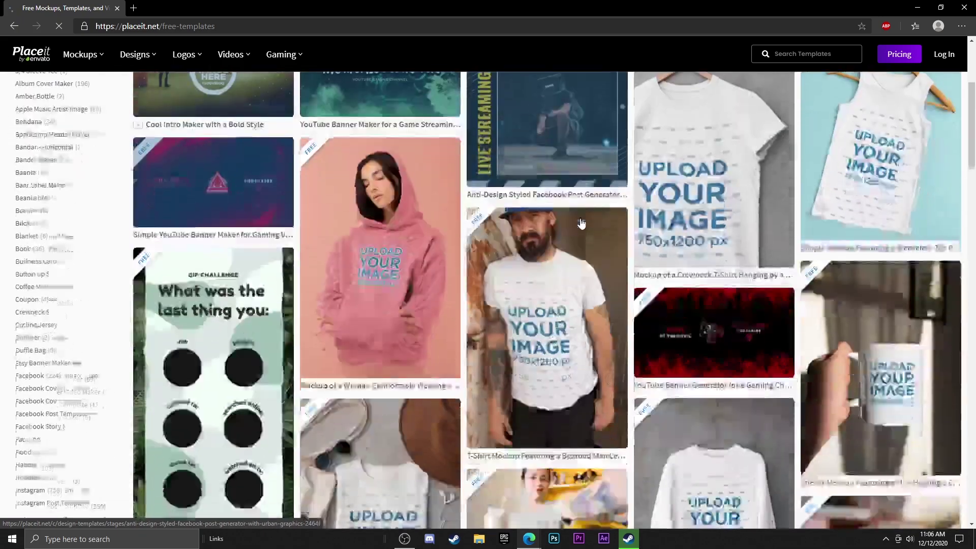
pyautogui.scroll(-10, 581, 224)
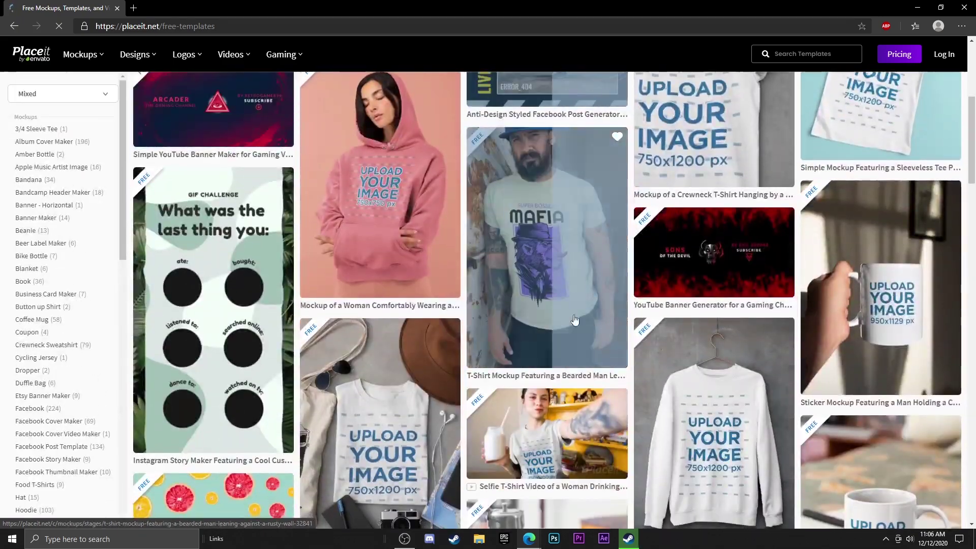
pyautogui.scroll(-5, 676, 367)
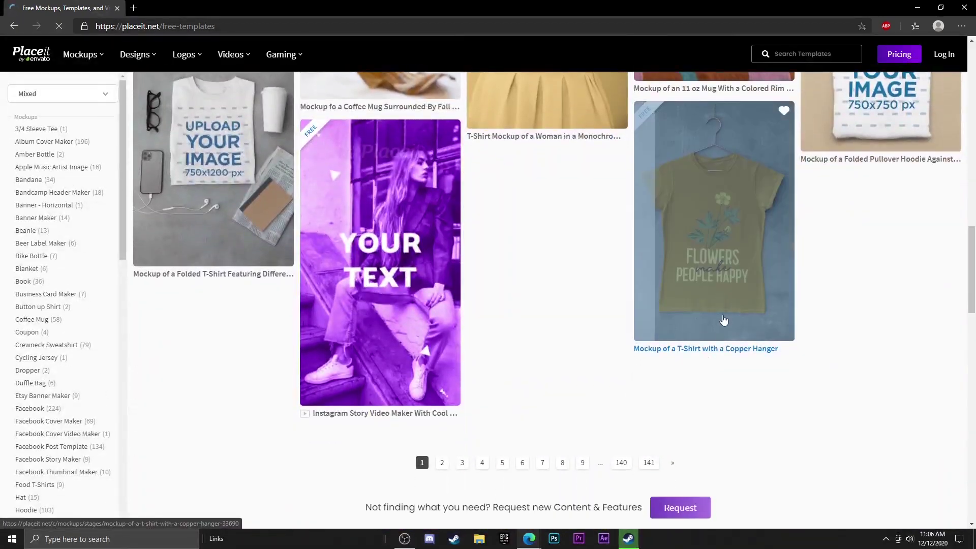
pyautogui.scroll(-2, 737, 352)
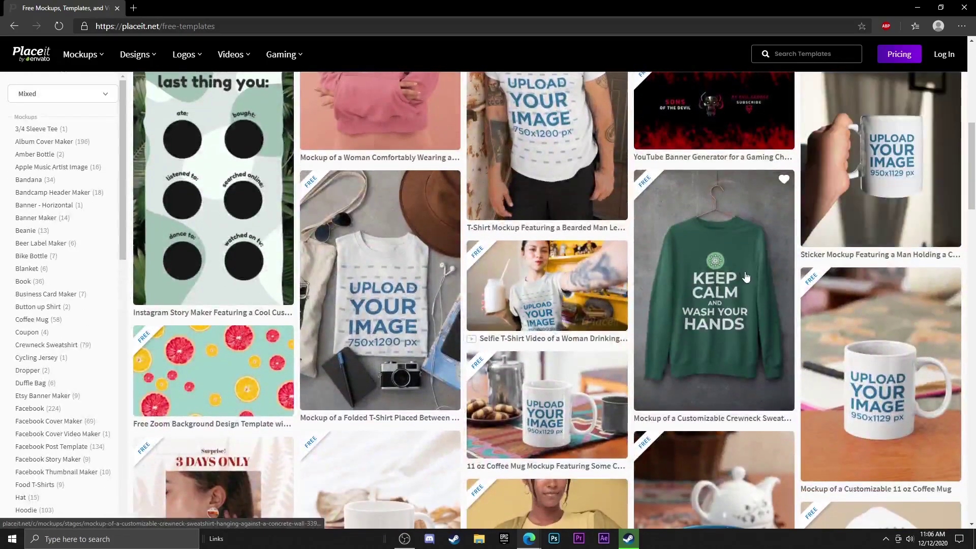
# Open the crewneck sweatshirt concrete-wall mockup, upload PNG Logo, enlarge it, and crop.
pyautogui.click(705, 256)
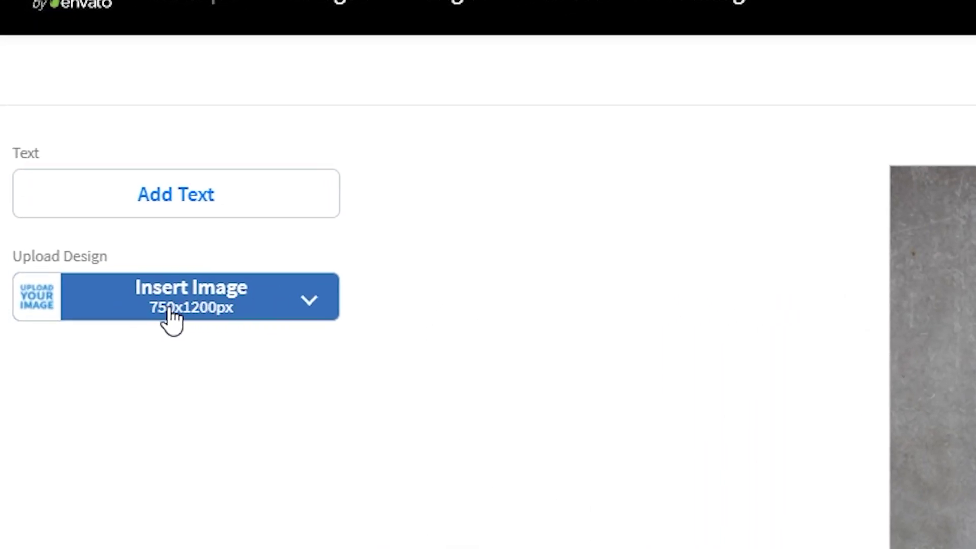
pyautogui.click(263, 303)
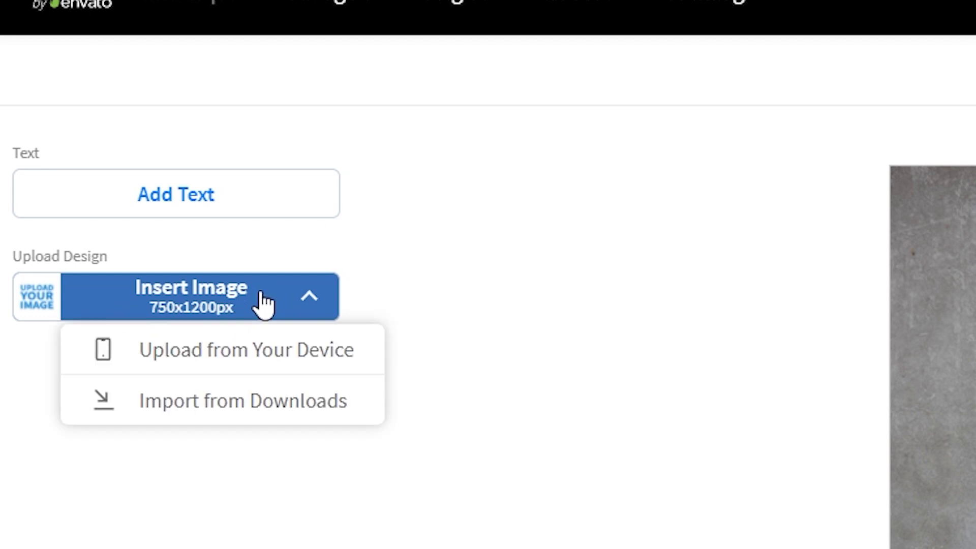
pyautogui.click(282, 351)
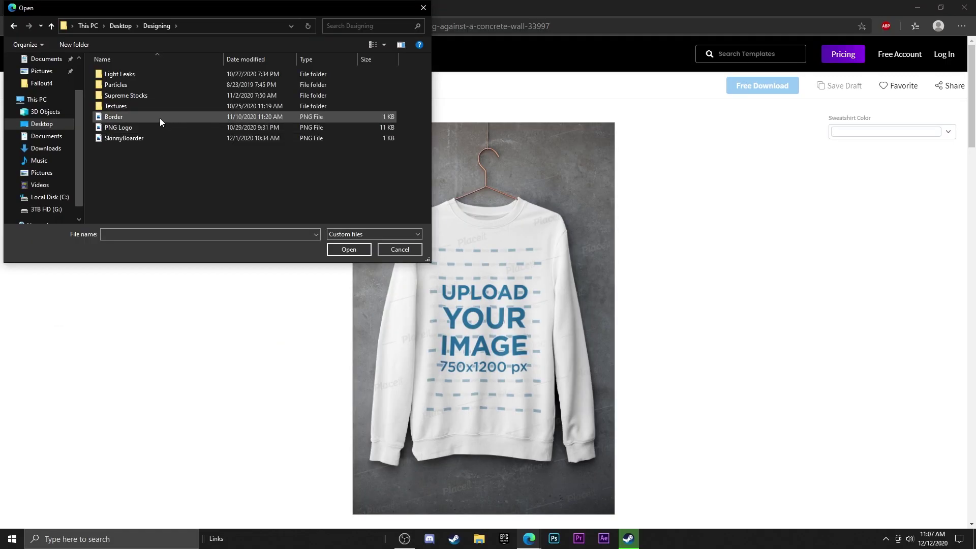
pyautogui.doubleClick(187, 127)
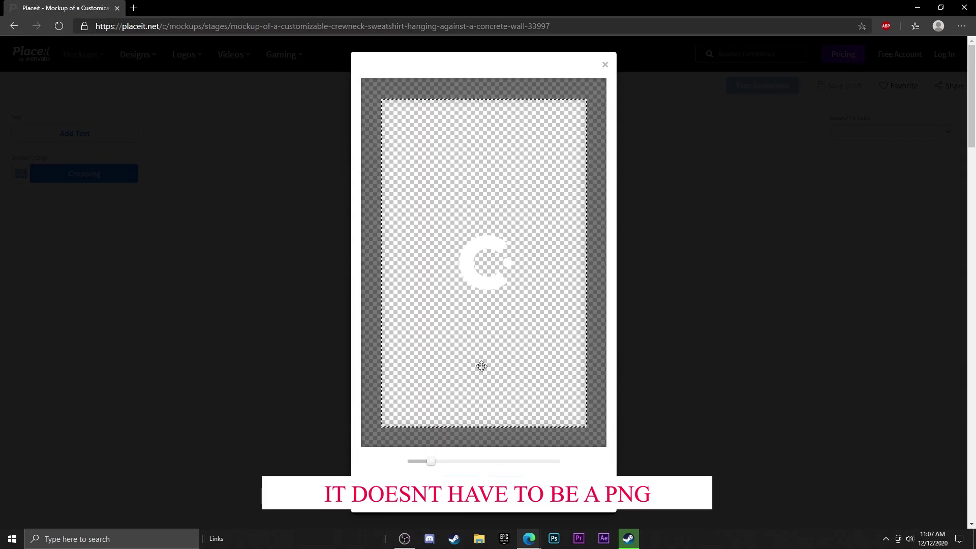
pyautogui.moveTo(432, 462); pyautogui.dragTo(490, 461)
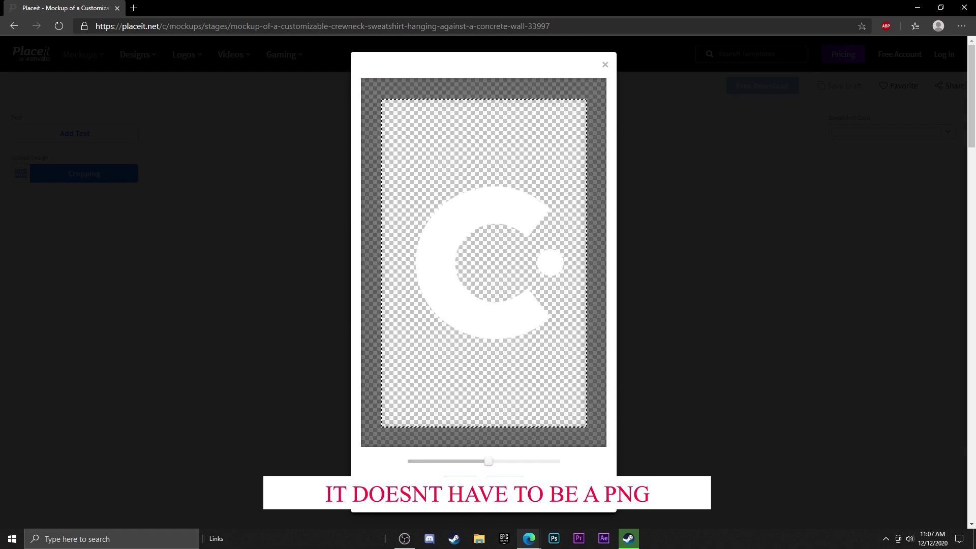
pyautogui.click(460, 484)
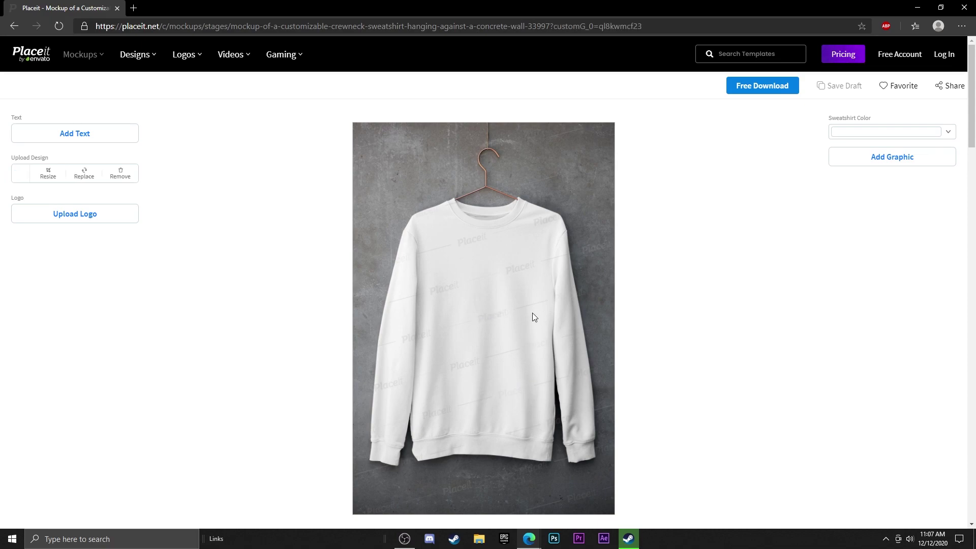
# Change the sweatshirt colour to black.
pyautogui.click(896, 131)
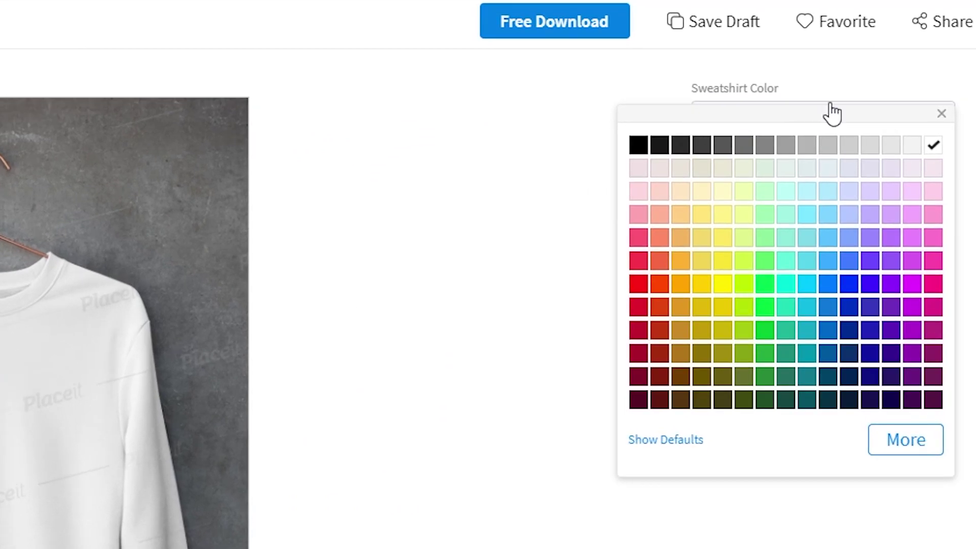
pyautogui.click(907, 92)
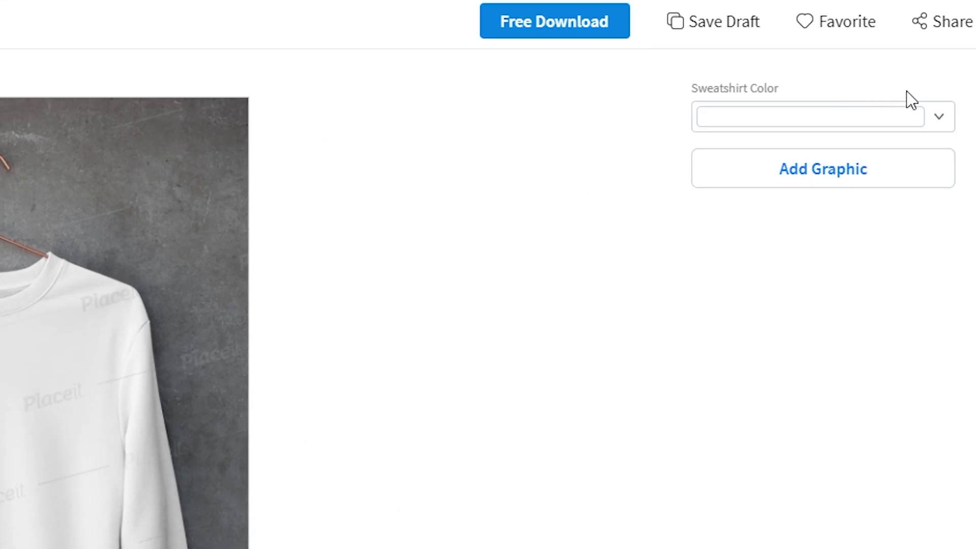
pyautogui.click(929, 127)
pyautogui.click(638, 143)
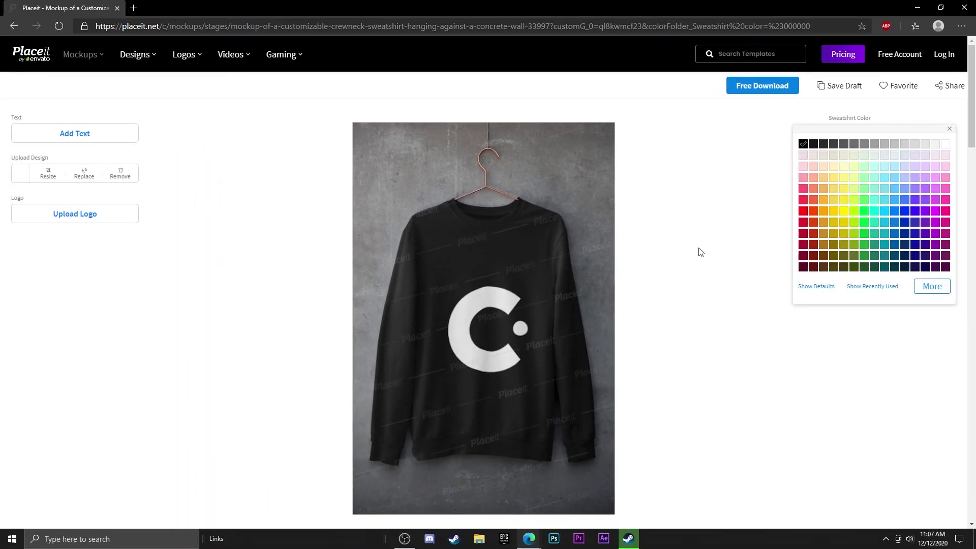
pyautogui.click(420, 358)
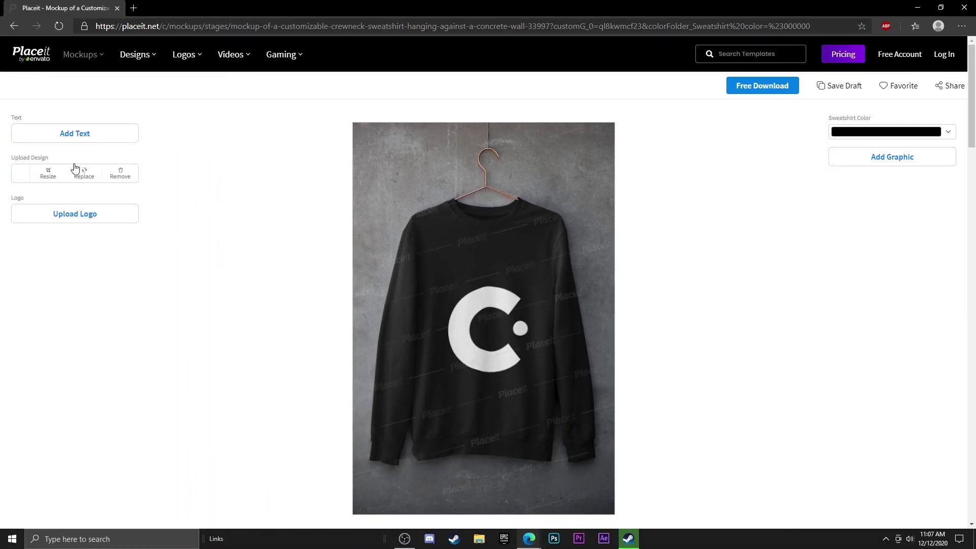
# Re-crop the logo twice, shifting it slightly left and then higher in the frame.
pyautogui.click(57, 177)
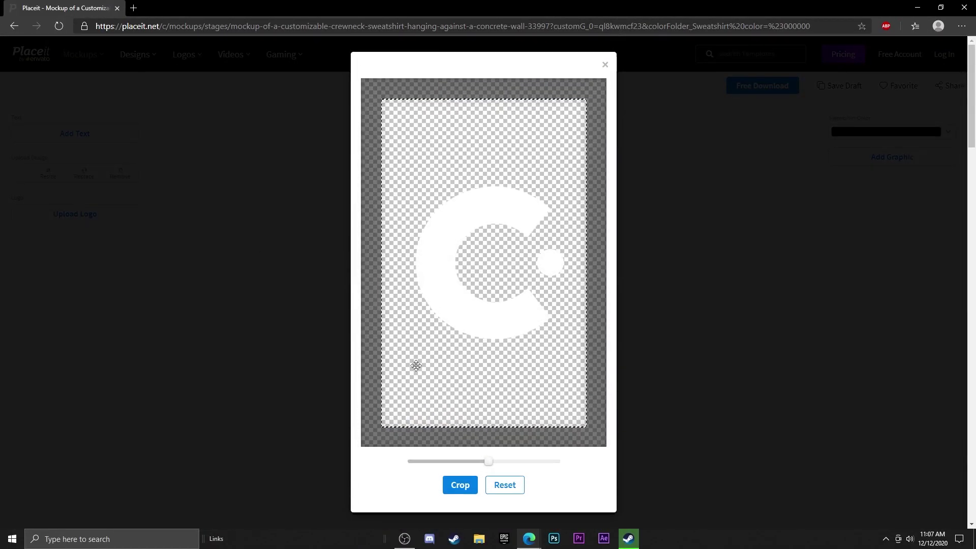
pyautogui.moveTo(472, 347); pyautogui.dragTo(467, 344)
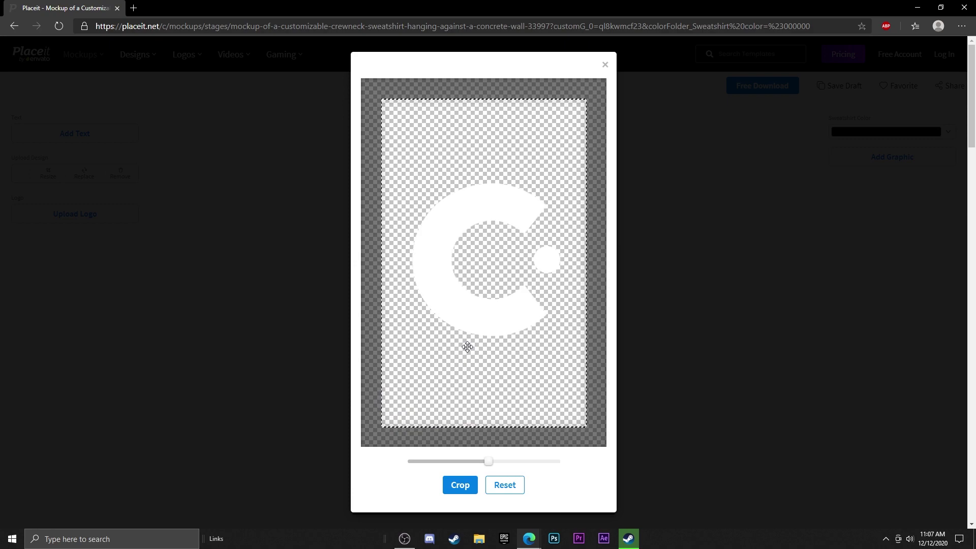
pyautogui.click(455, 486)
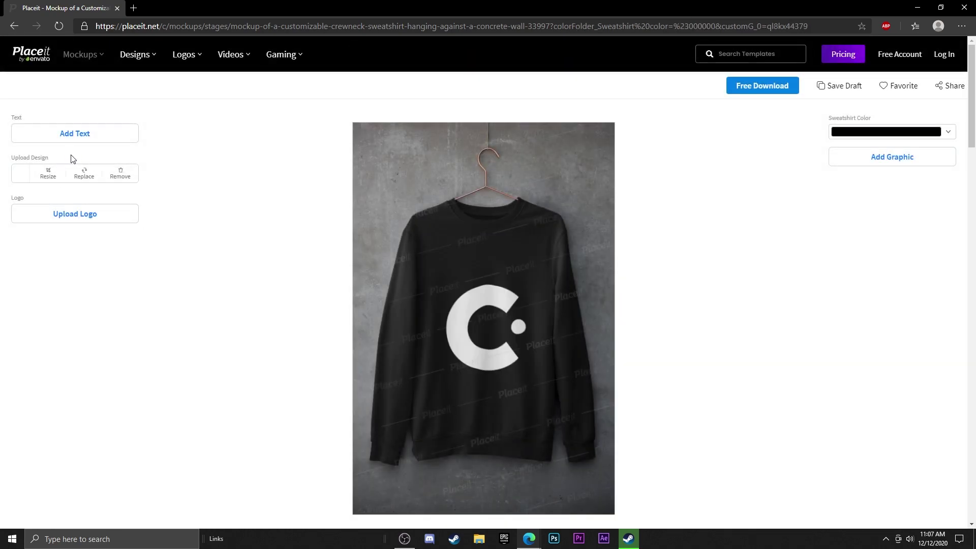
pyautogui.click(47, 176)
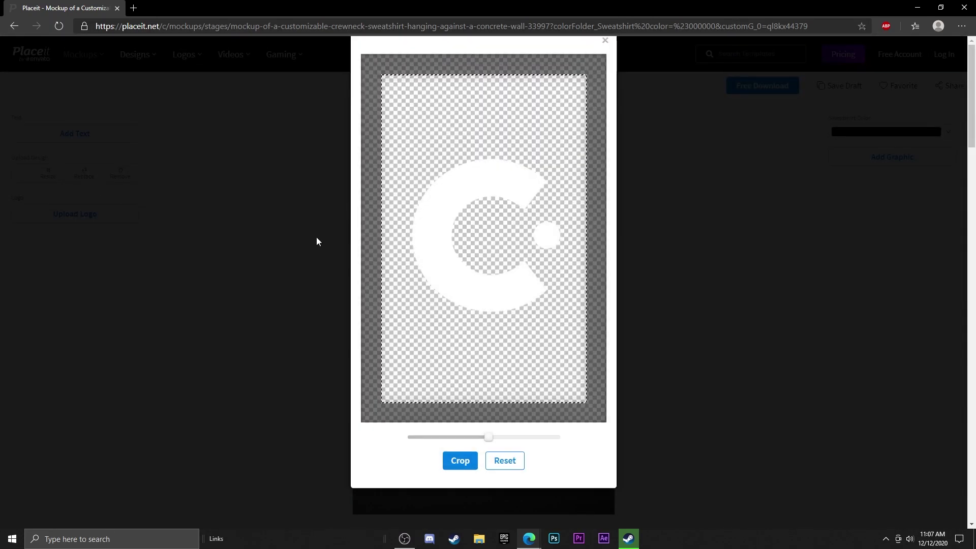
pyautogui.moveTo(513, 265); pyautogui.dragTo(514, 255)
pyautogui.click(464, 477)
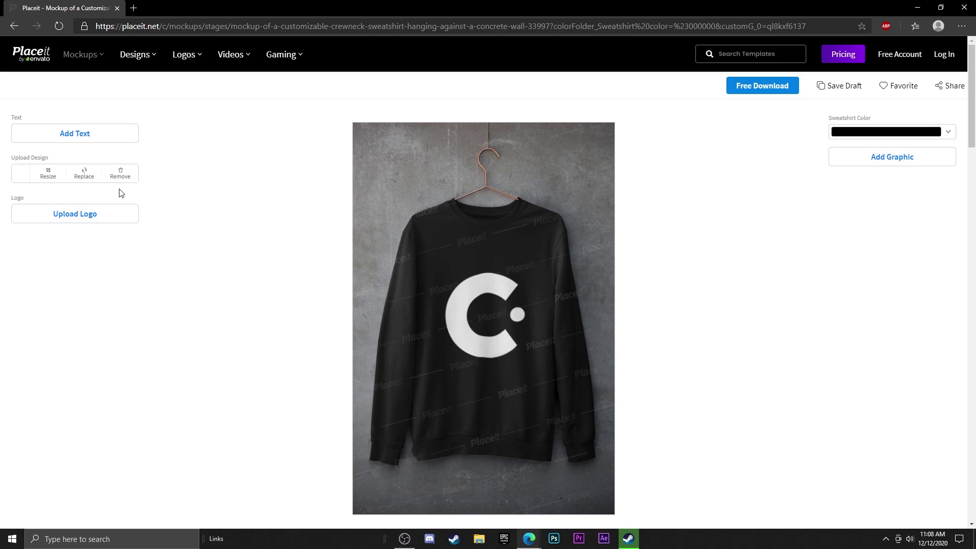
# Add a 'CAMBIT' text line, resized and placed below the C logo.
pyautogui.click(92, 133)
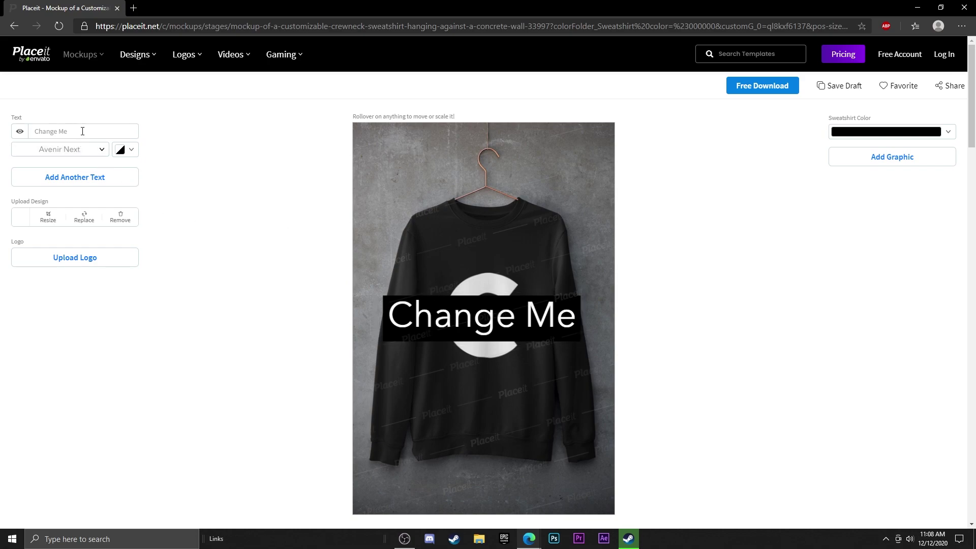
pyautogui.write('CAMBIT')
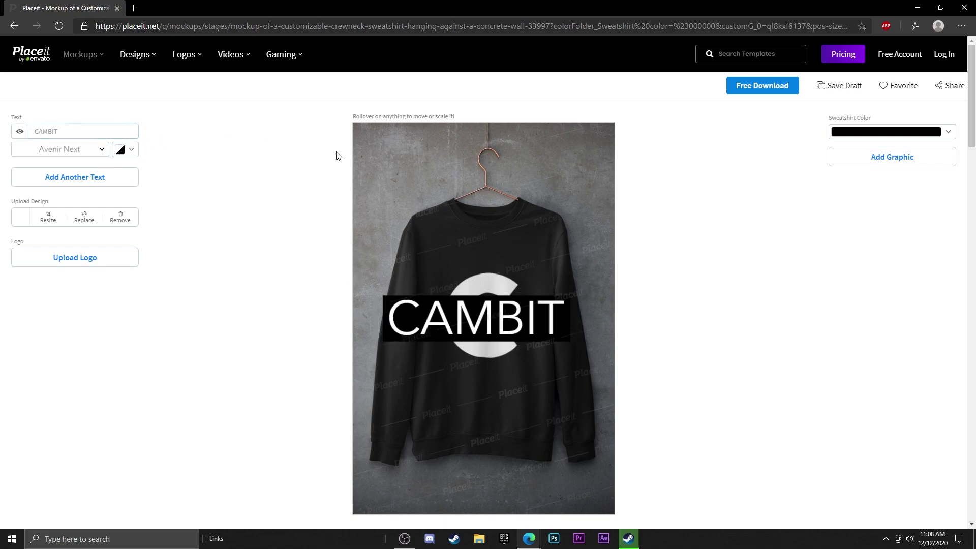
pyautogui.moveTo(572, 298); pyautogui.dragTo(514, 283)
pyautogui.moveTo(472, 307); pyautogui.dragTo(508, 375)
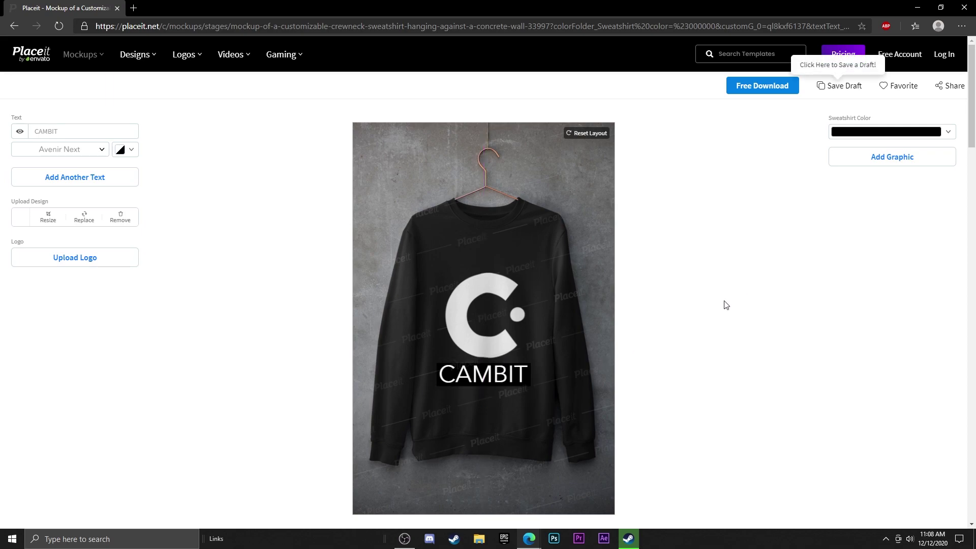
# Remove CAMBIT's black text background, hide the text, and turn the sweatshirt red.
pyautogui.click(121, 150)
pyautogui.click(199, 127)
pyautogui.click(129, 152)
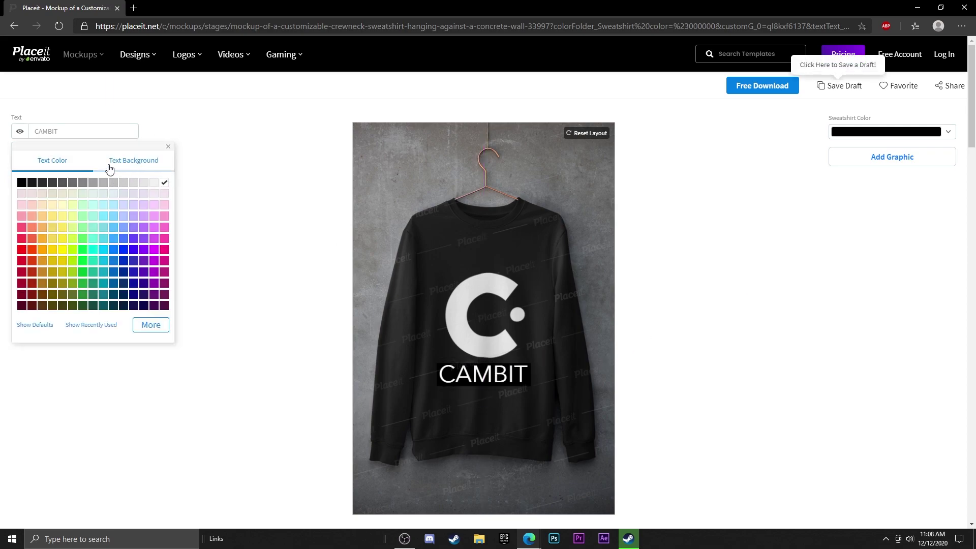
pyautogui.click(136, 163)
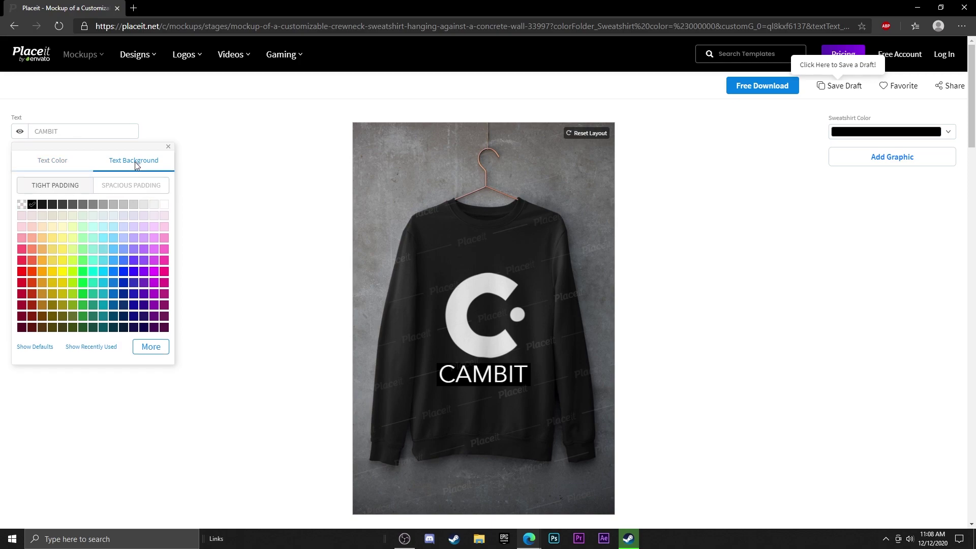
pyautogui.click(21, 207)
pyautogui.click(164, 123)
pyautogui.moveTo(448, 373); pyautogui.dragTo(420, 155)
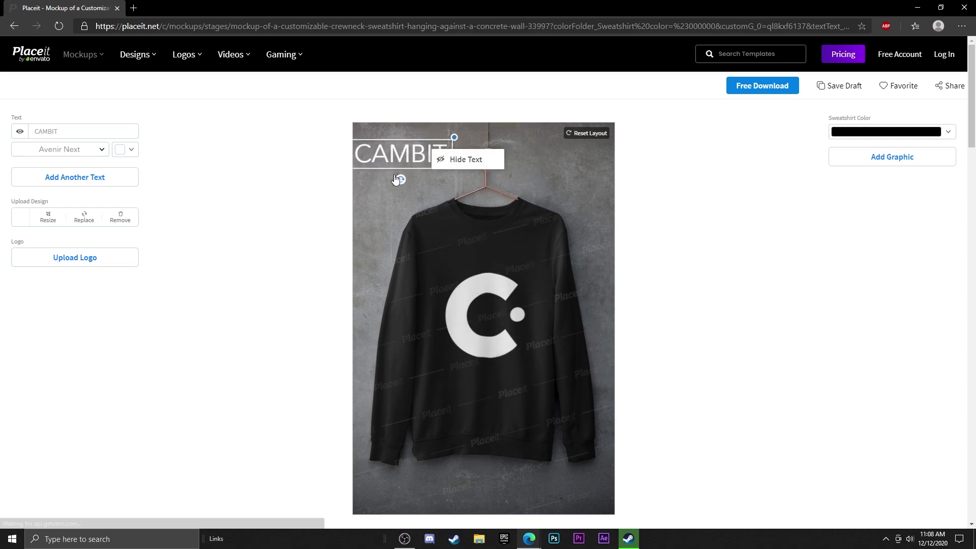
pyautogui.click(447, 161)
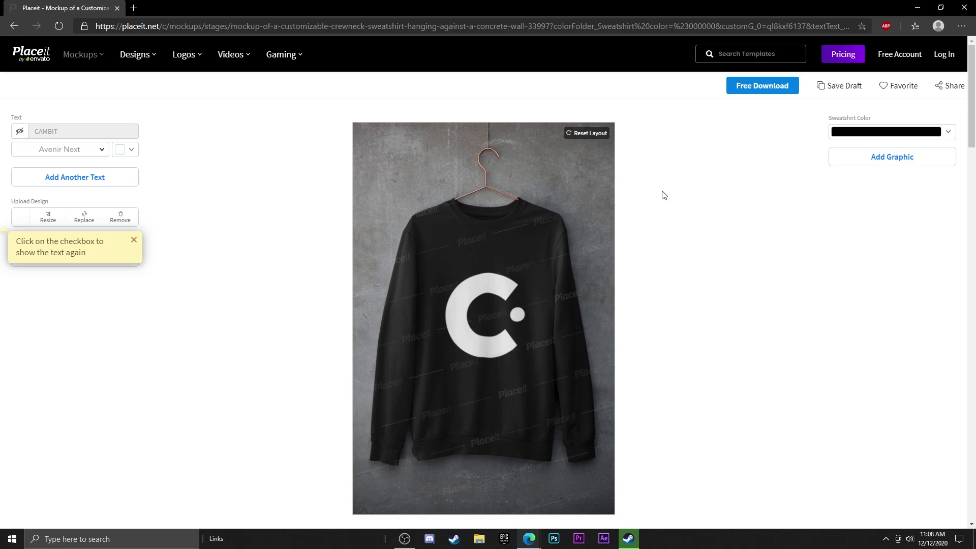
pyautogui.click(868, 137)
pyautogui.click(803, 224)
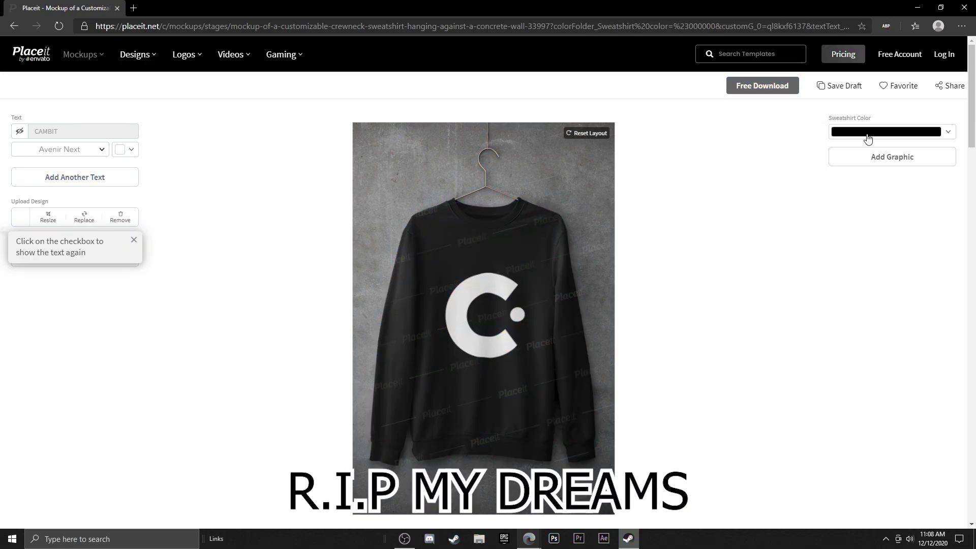
# Change the sweatshirt colour to blue from the Sweatshirt Color palette.
pyautogui.click(813, 131)
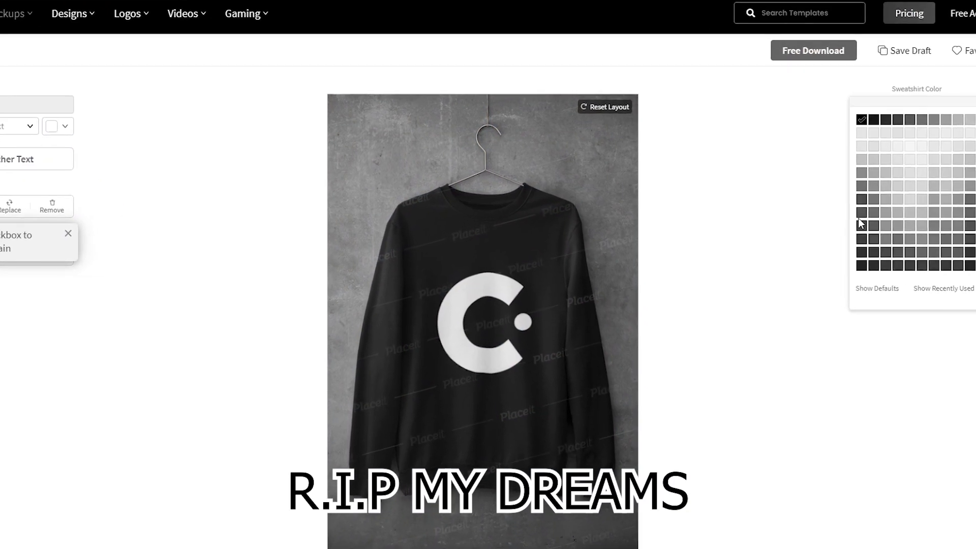
pyautogui.click(895, 219)
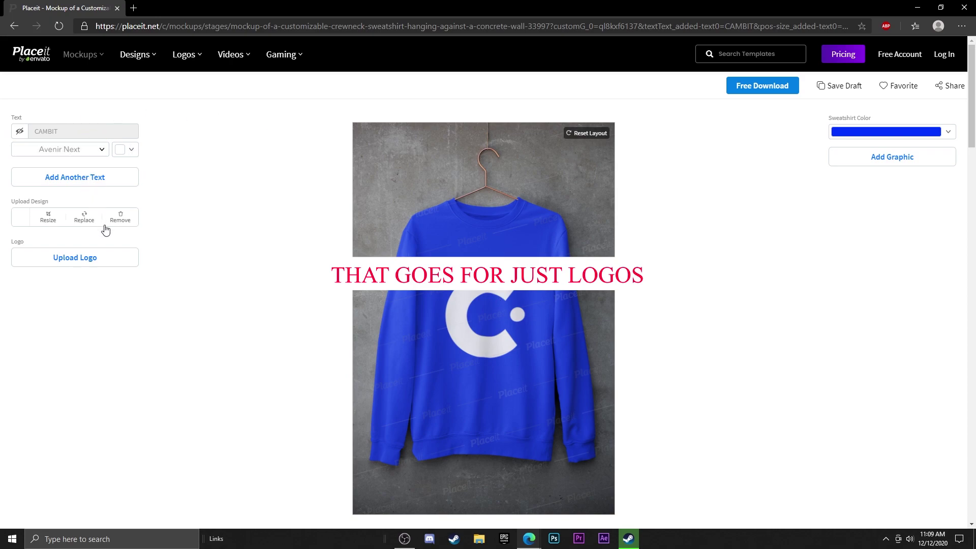
pyautogui.click(47, 218)
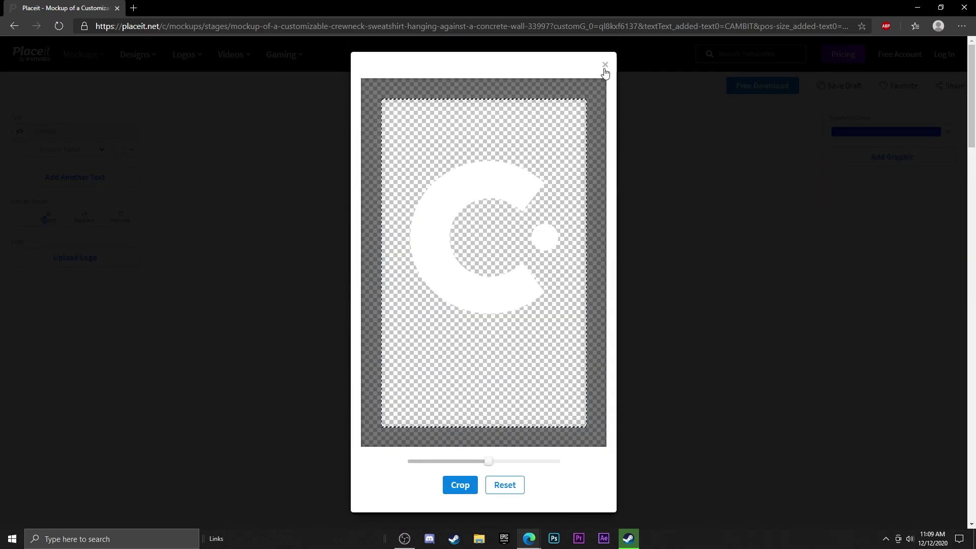
pyautogui.click(605, 74)
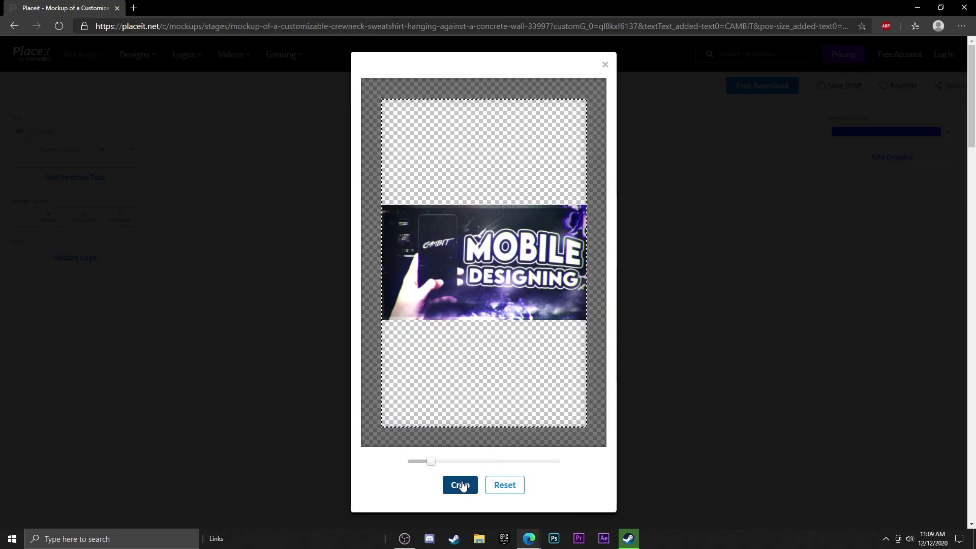
pyautogui.click(457, 486)
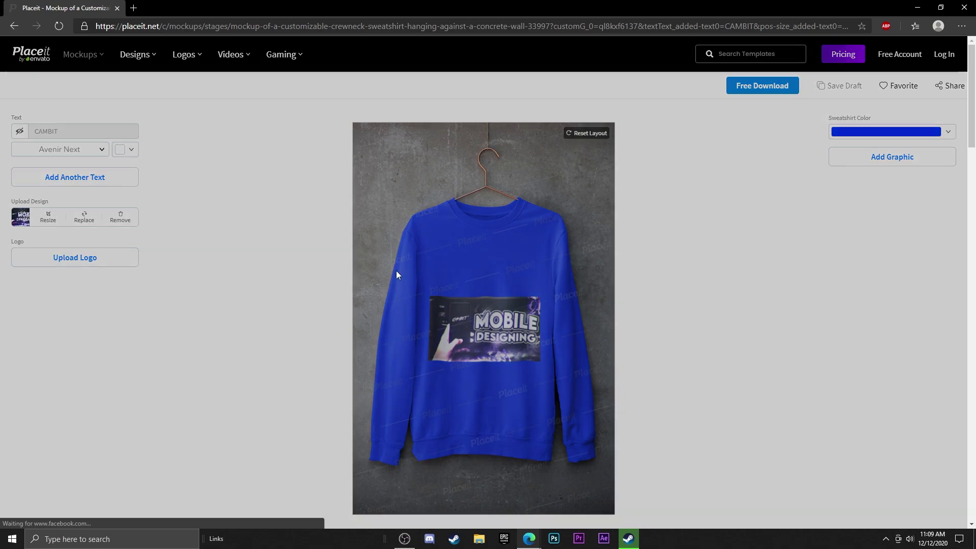
pyautogui.click(397, 275)
pyautogui.moveTo(446, 245); pyautogui.dragTo(449, 170)
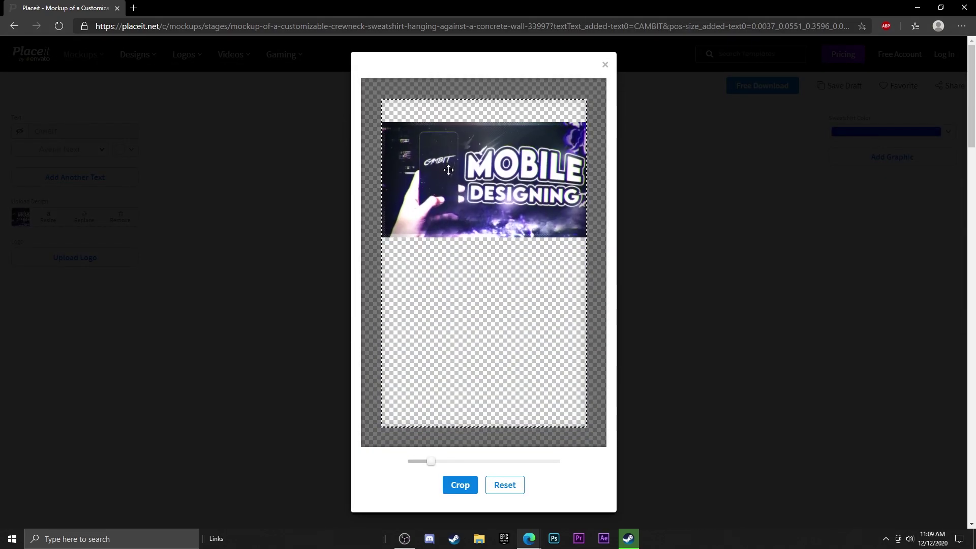
pyautogui.click(461, 485)
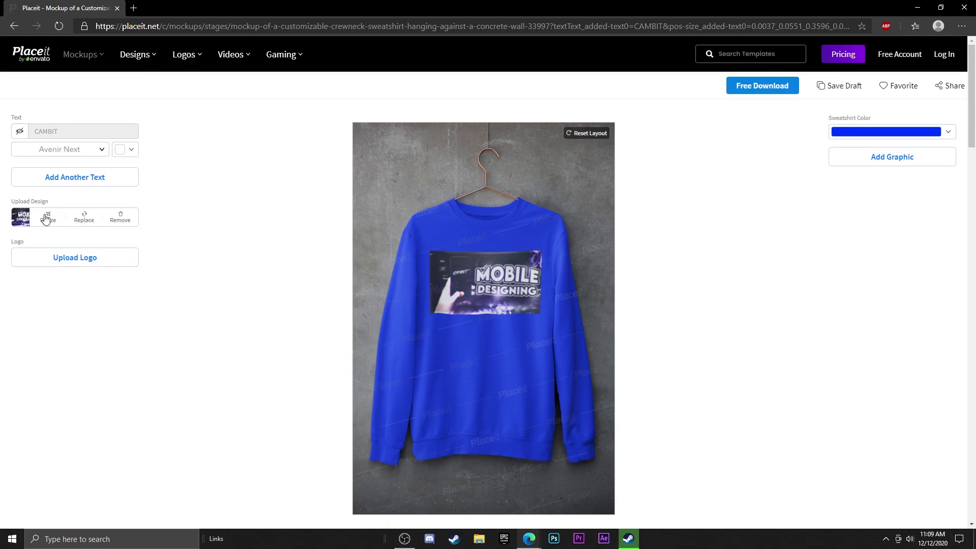
pyautogui.click(84, 219)
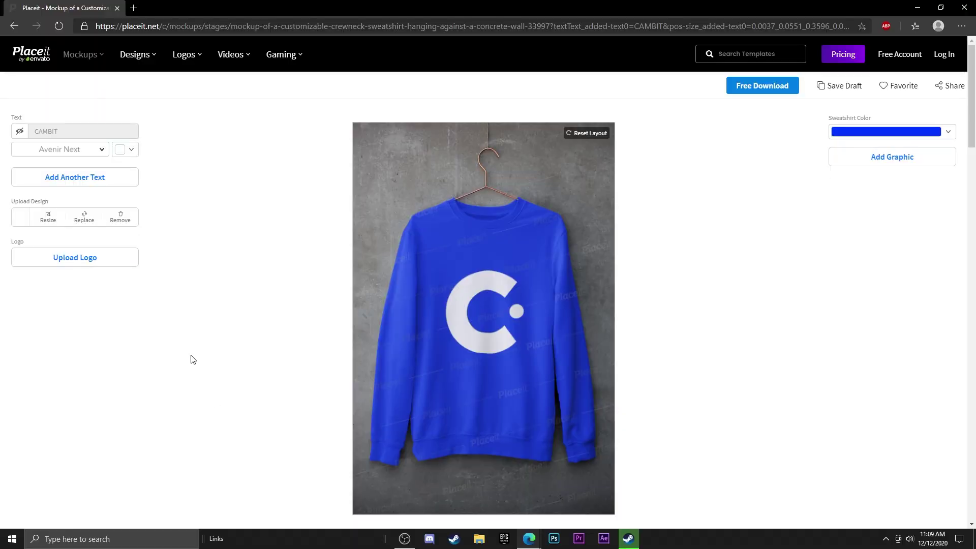
pyautogui.click(71, 263)
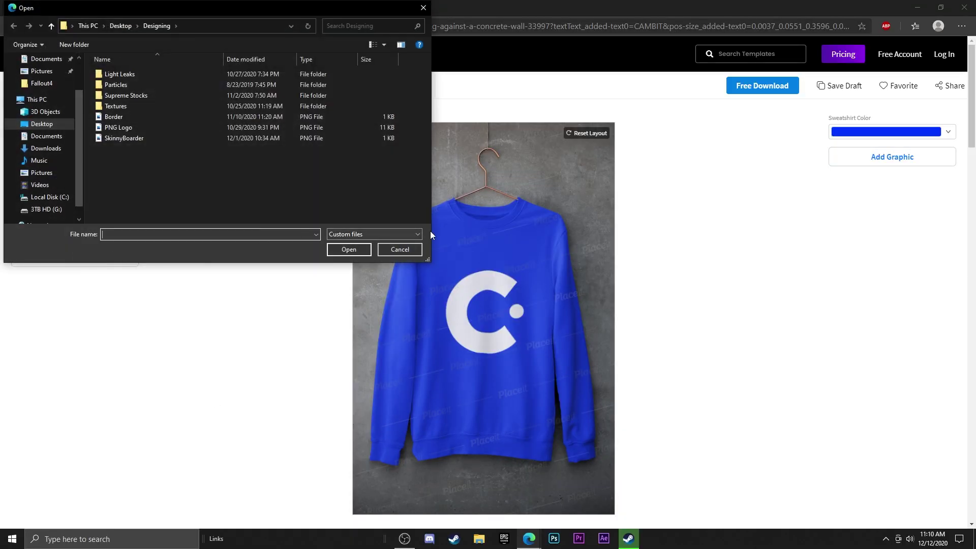
pyautogui.click(399, 248)
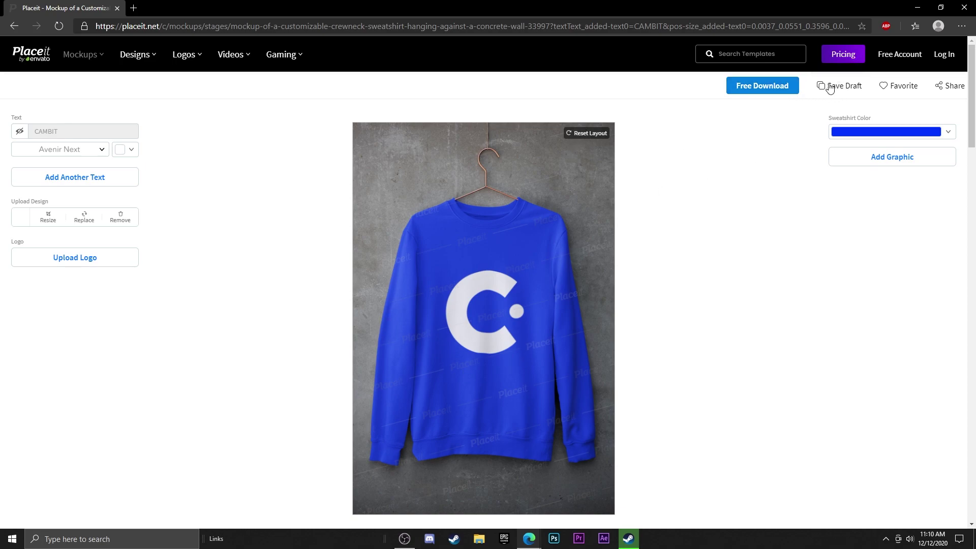
# Start the free single-mockup download, then toggle between the Log In and Sign Up forms.
pyautogui.click(768, 86)
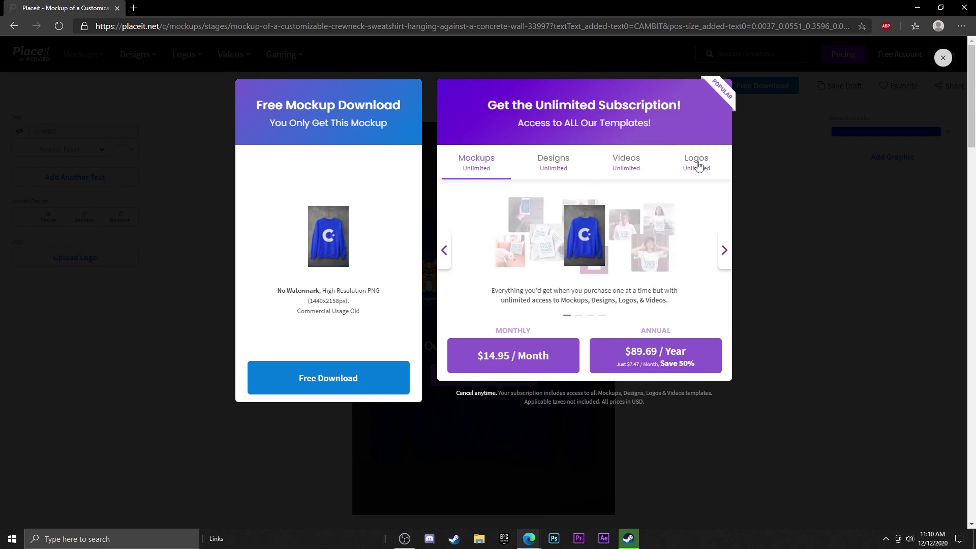
pyautogui.click(309, 389)
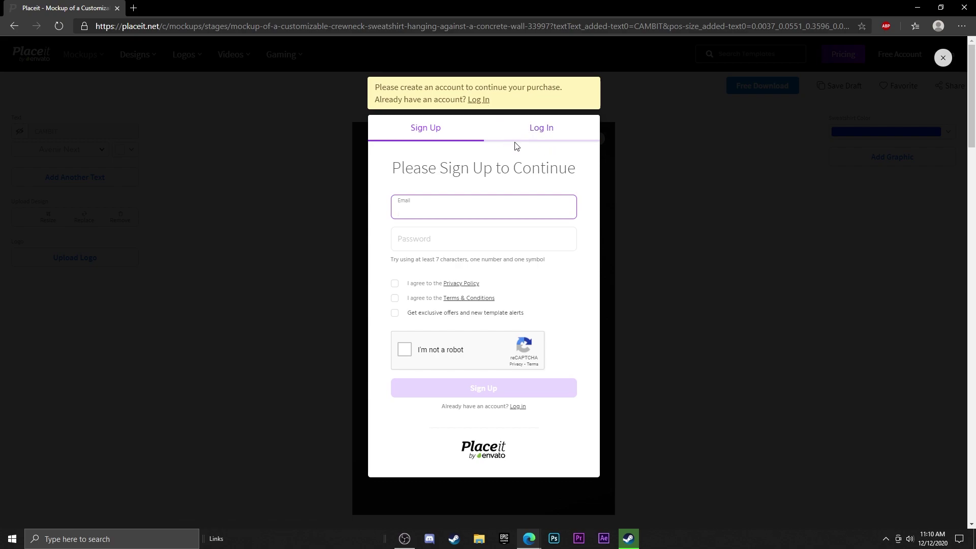
pyautogui.click(539, 131)
pyautogui.click(431, 128)
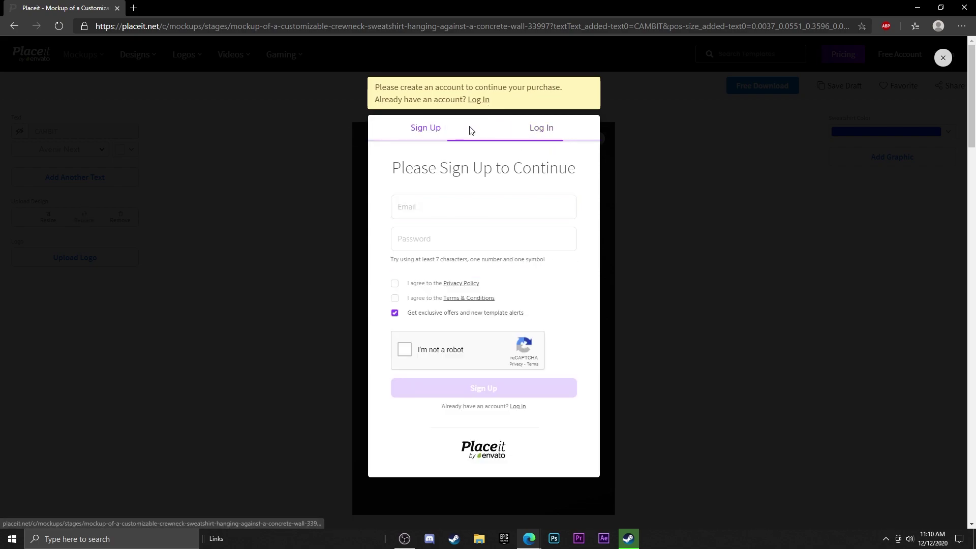